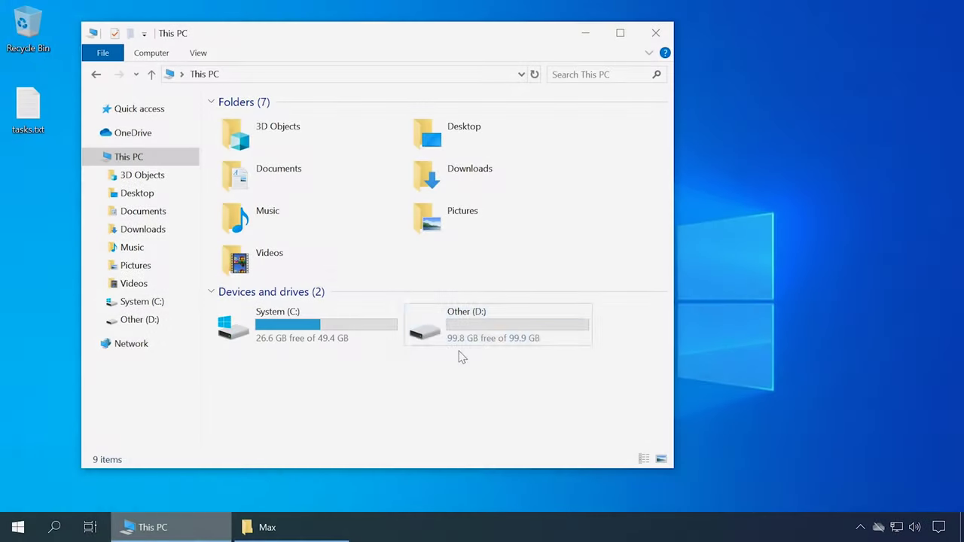
- Go to D:\Users\Max and select its Desktop, Documents and Downloads folders
left_click(477, 322)
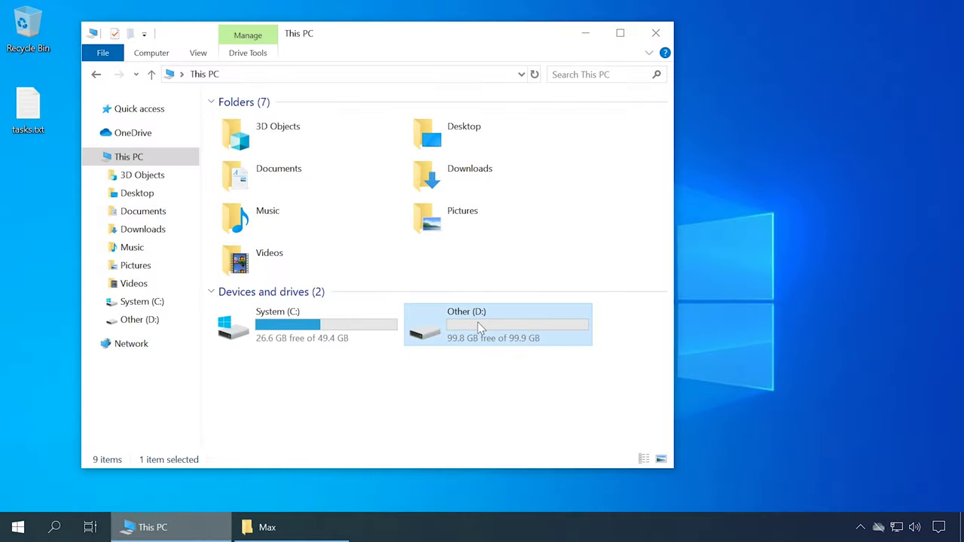
double_click(477, 322)
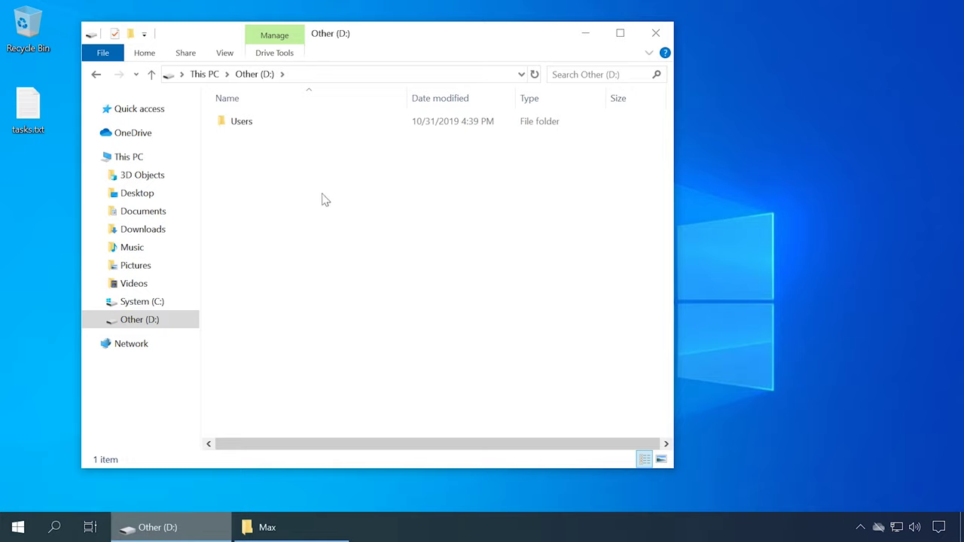
left_click(245, 125)
double_click(247, 124)
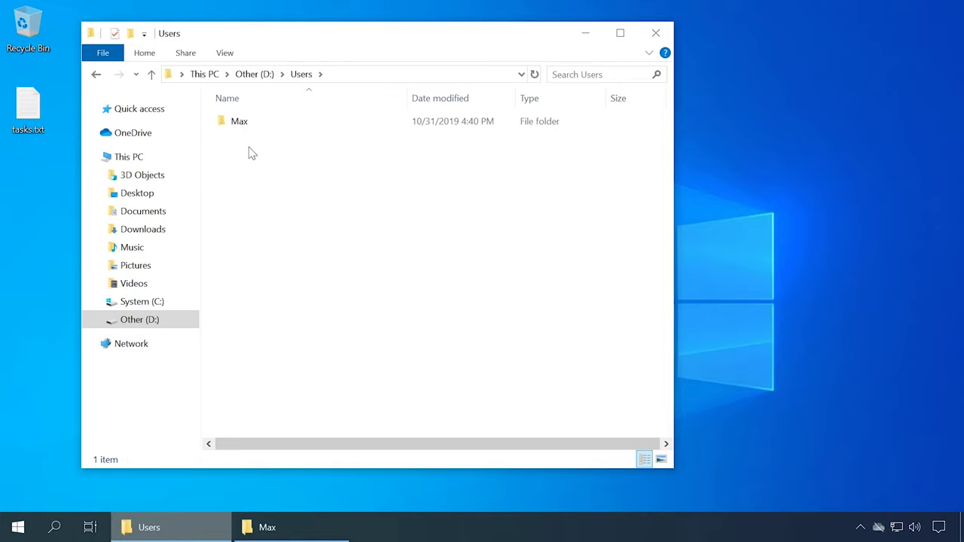
double_click(249, 124)
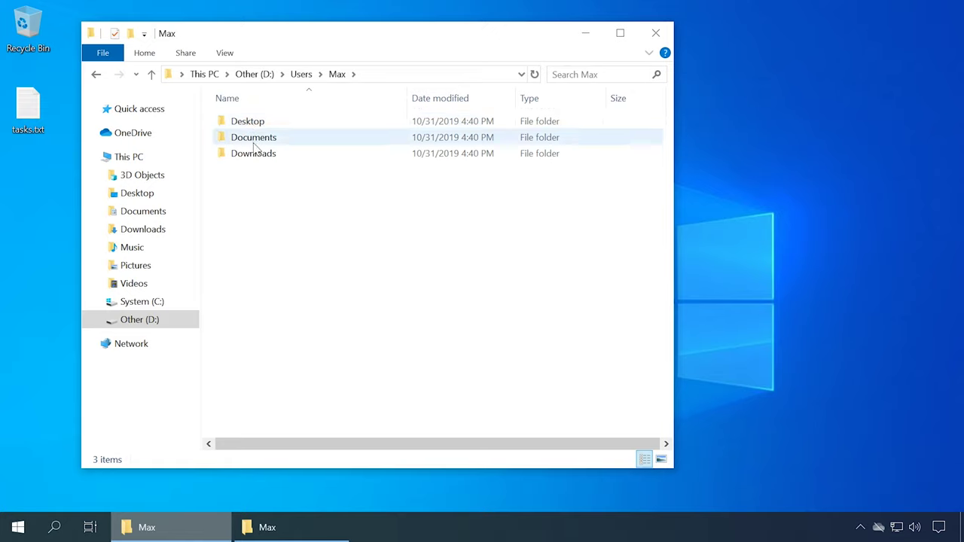
left_click_drag(267, 189, 285, 119)
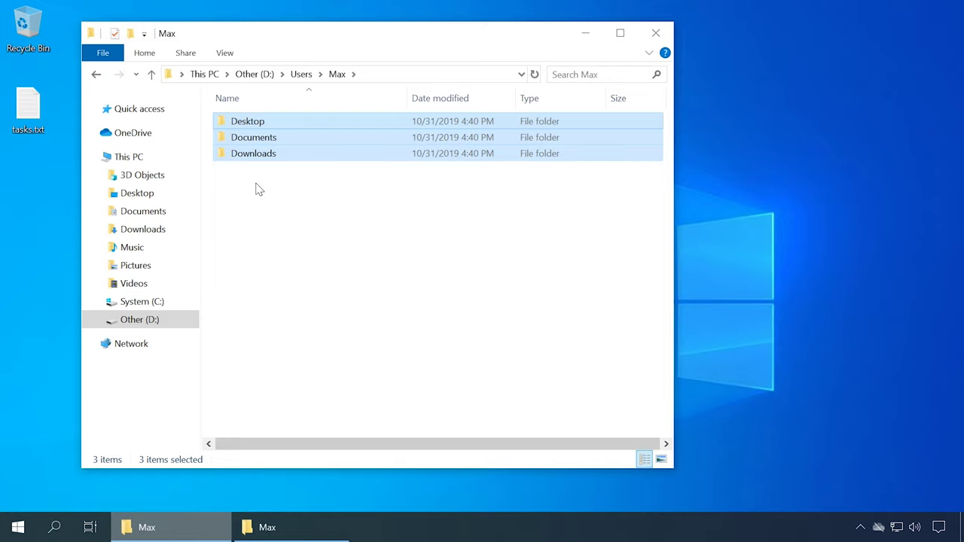
- Switch to the C:\Users\Max window and bring up the Documents folder's context menu
left_click(290, 527)
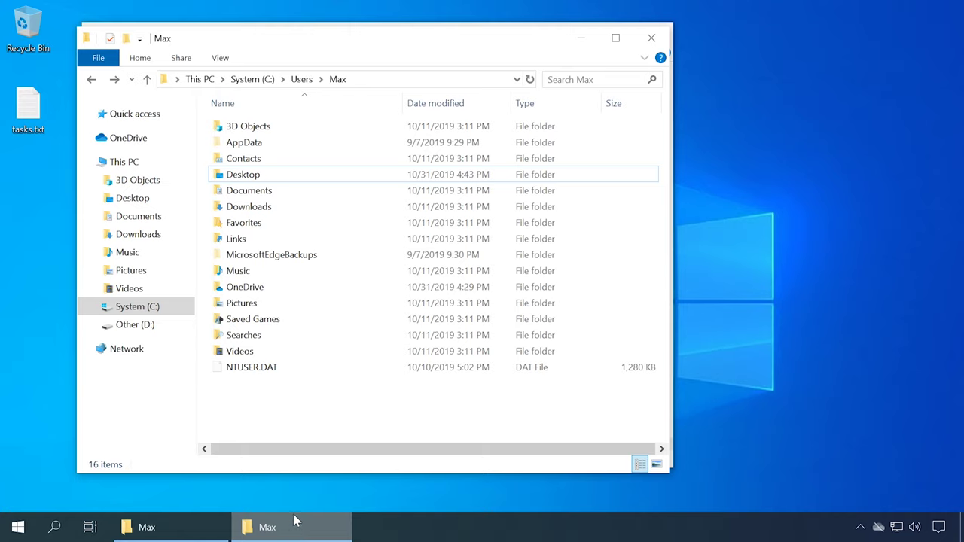
left_click(301, 190)
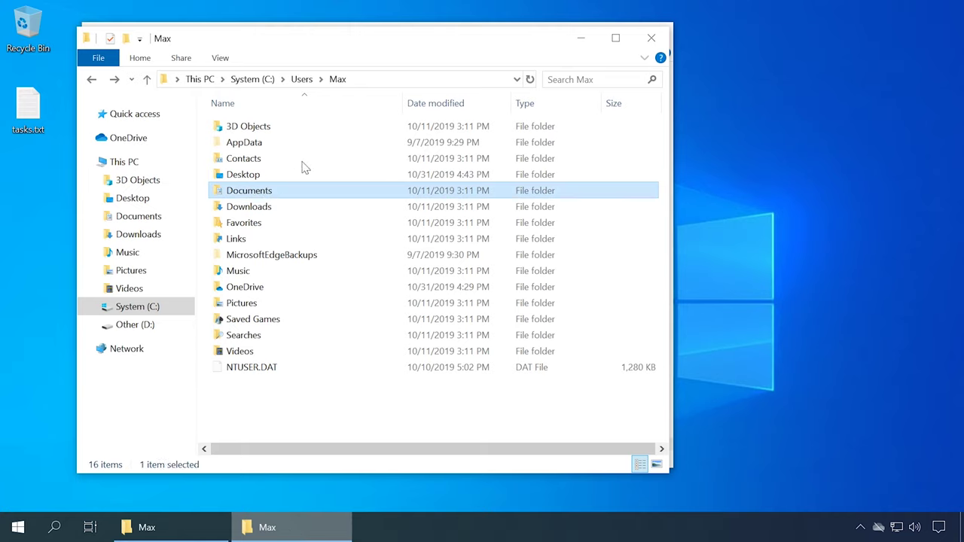
left_click(370, 80)
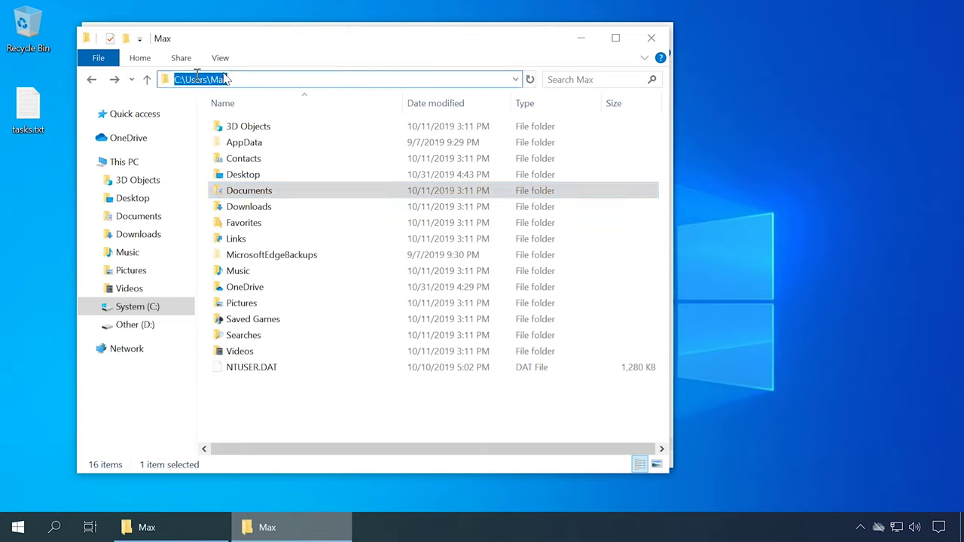
left_click(263, 195)
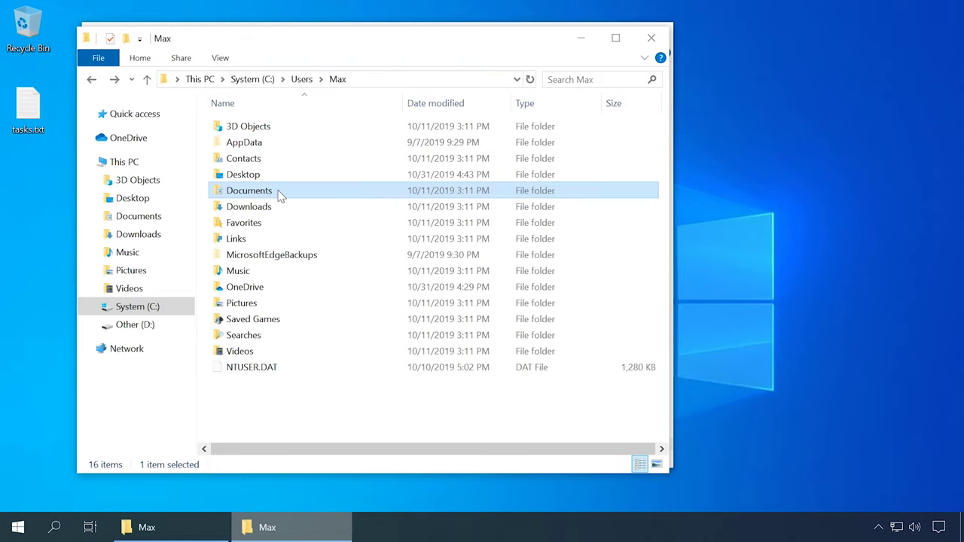
right_click(279, 195)
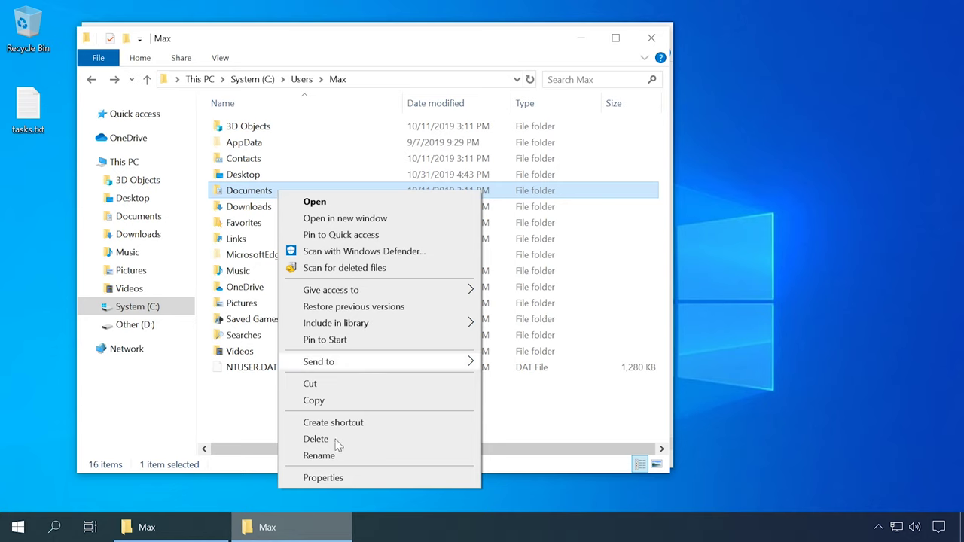
- In Documents Properties > Location, choose D:\Users\Max\Documents as the new target folder
left_click(329, 482)
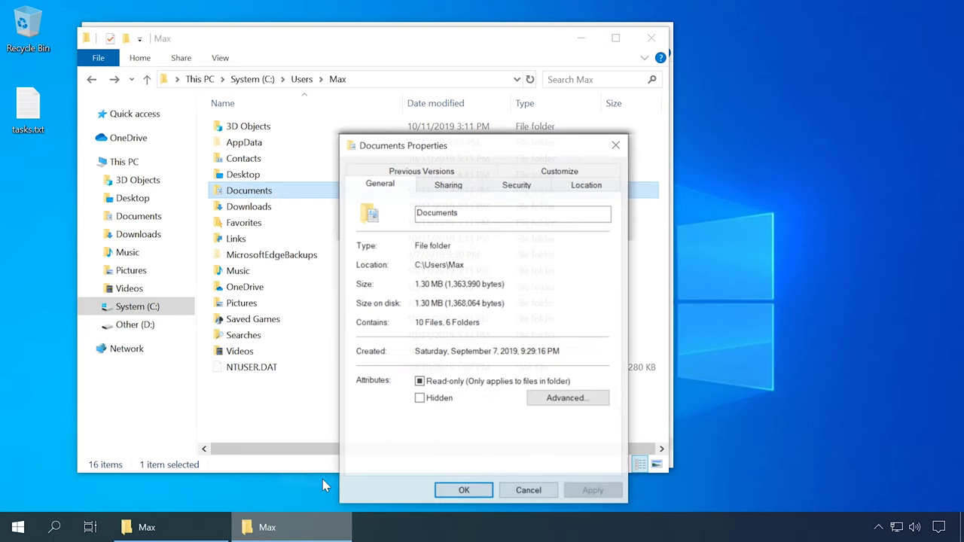
left_click(586, 184)
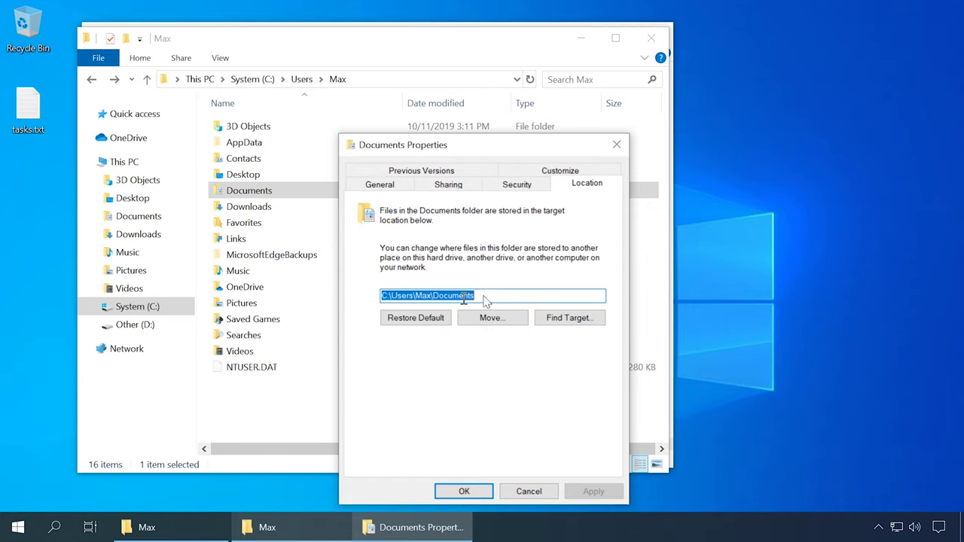
left_click(484, 319)
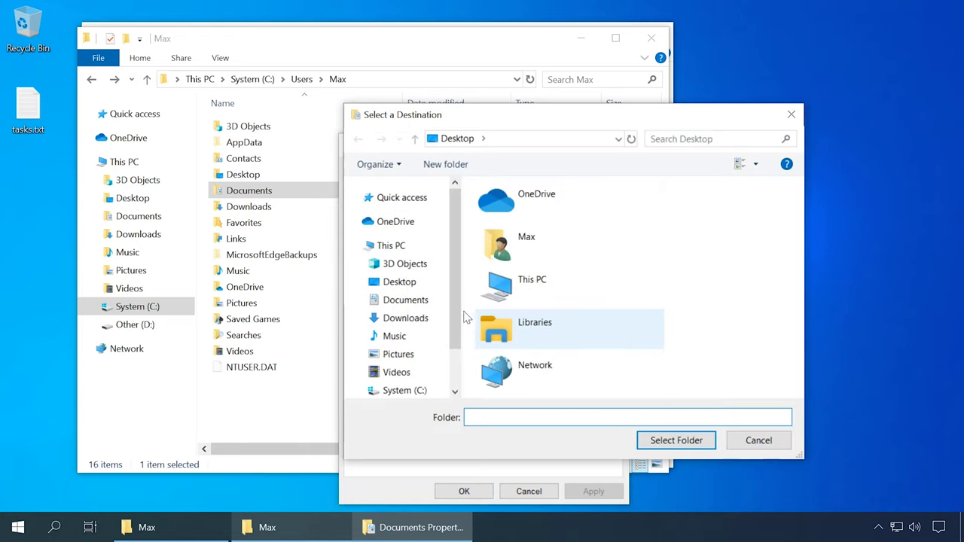
scroll(452, 323, "down", 1)
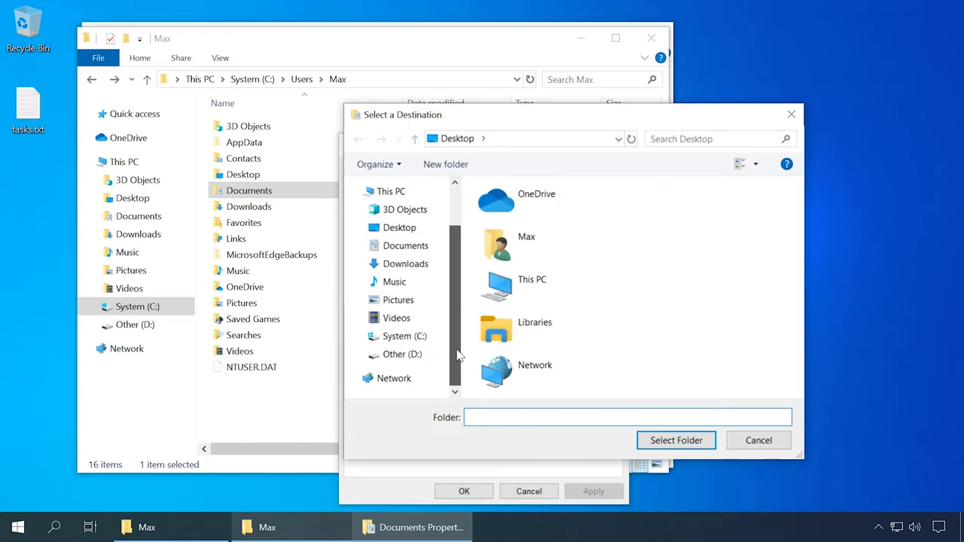
left_click(414, 354)
left_click(498, 210)
double_click(498, 210)
double_click(501, 211)
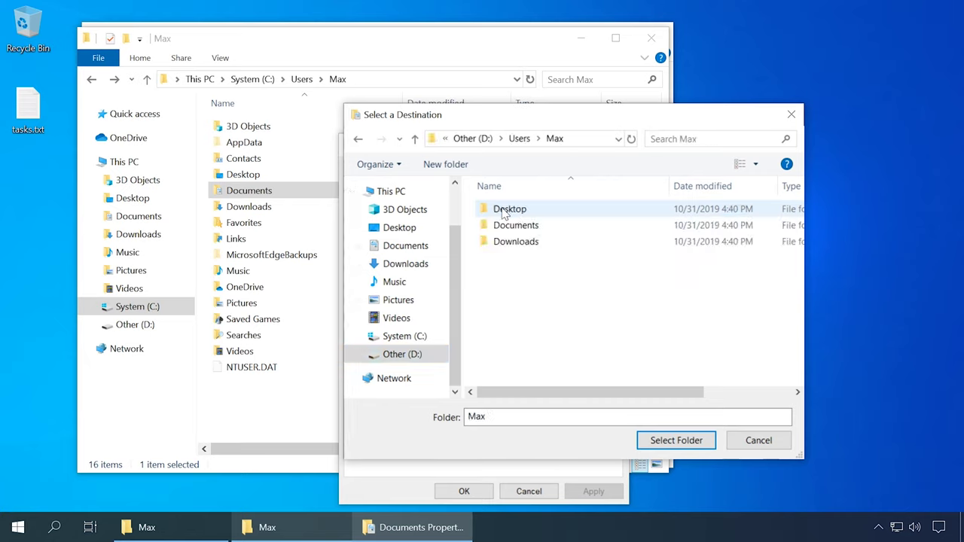
left_click(497, 227)
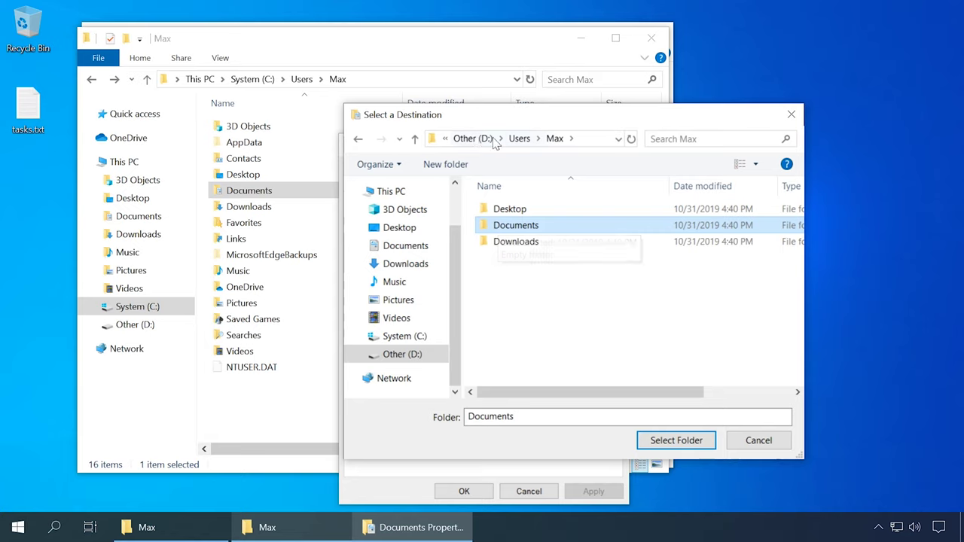
left_click(674, 443)
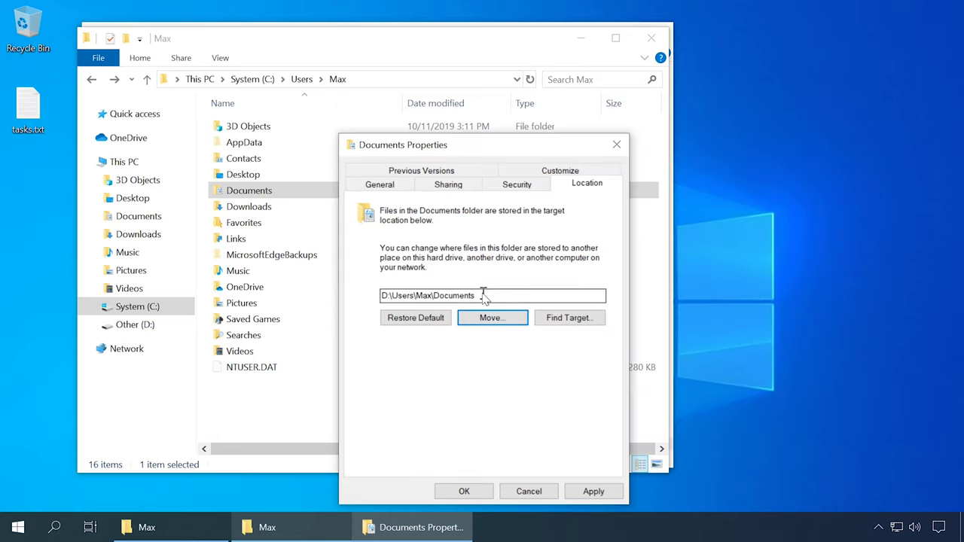
- Apply the D:\Users\Max\Documents location, moving existing files there, and close Properties
left_click(426, 296)
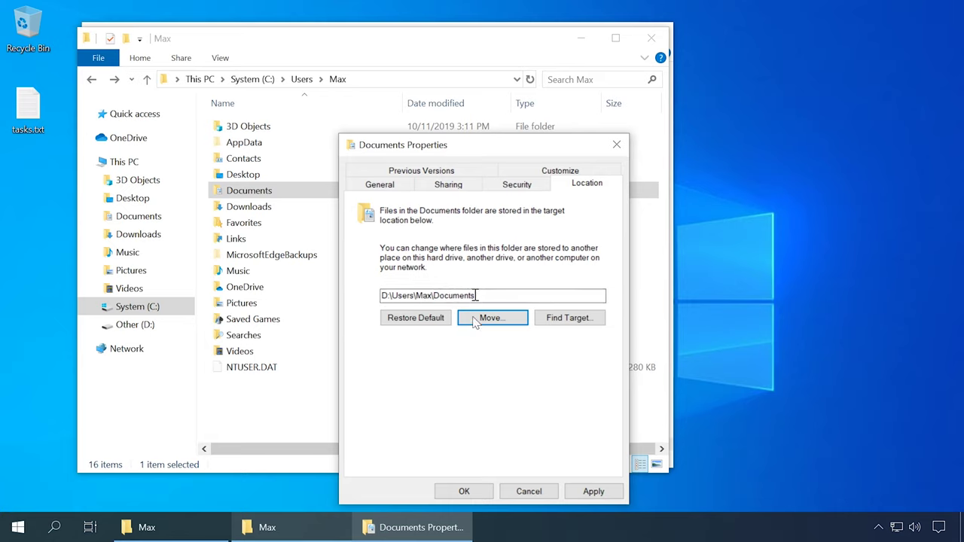
left_click(590, 491)
left_click(591, 492)
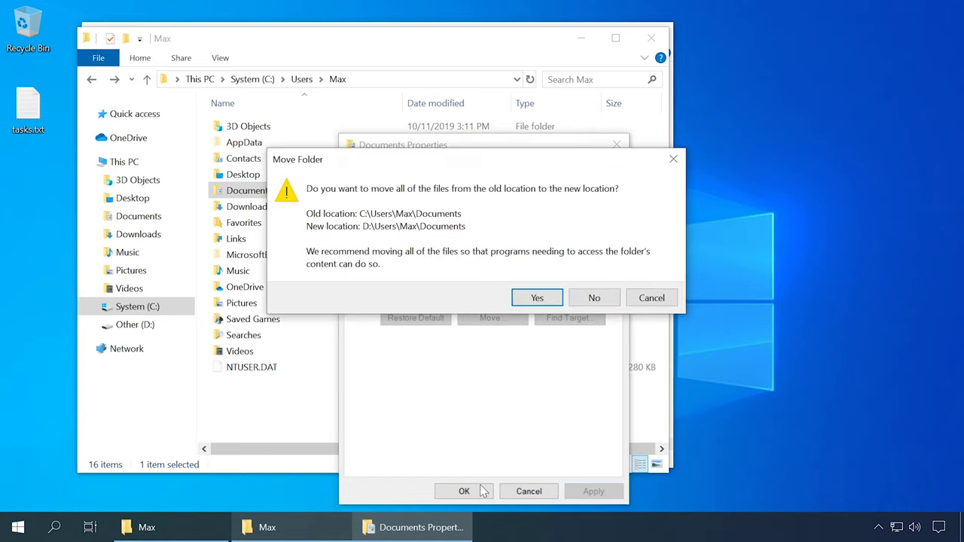
left_click(536, 299)
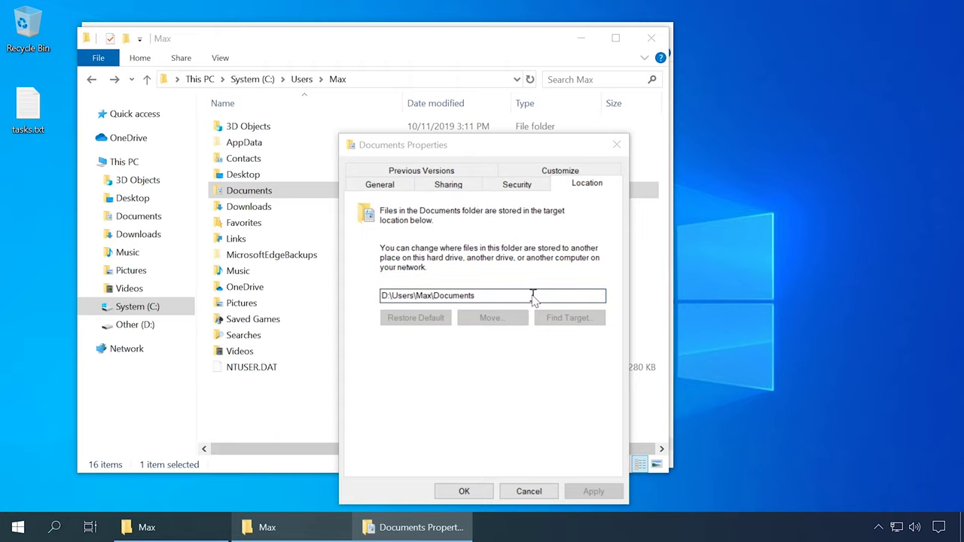
left_click(463, 491)
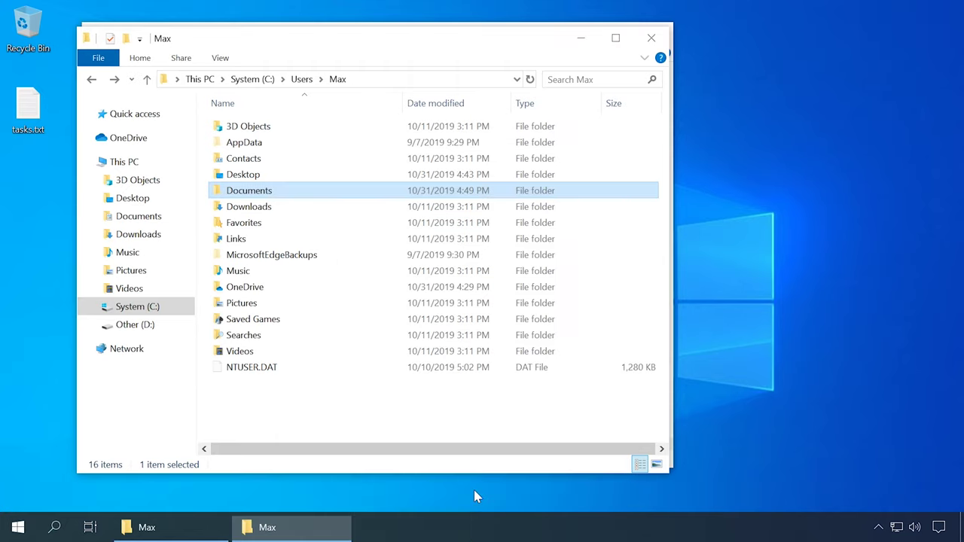
- In the D:\Users\Max window, clear the three-folder selection and select Documents
left_click(185, 534)
left_click(263, 186)
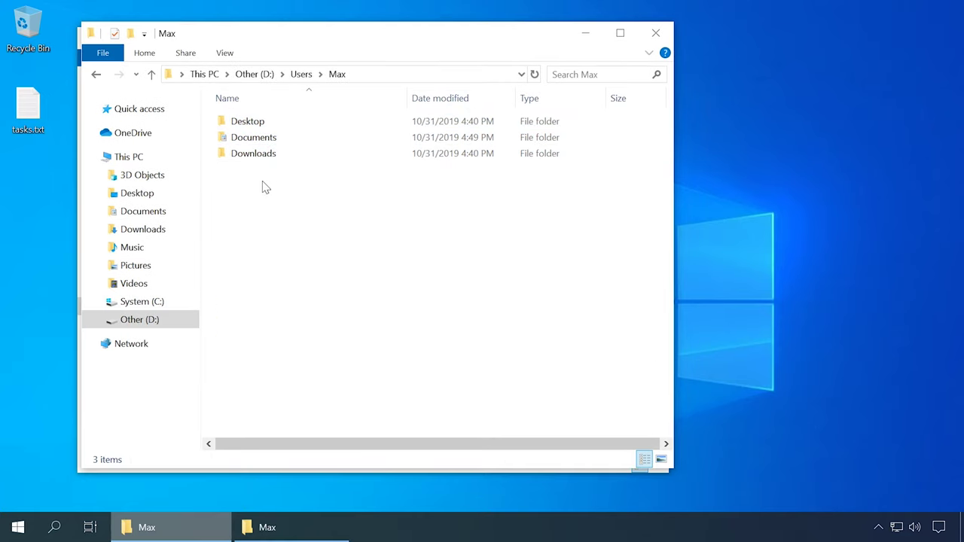
left_click(253, 143)
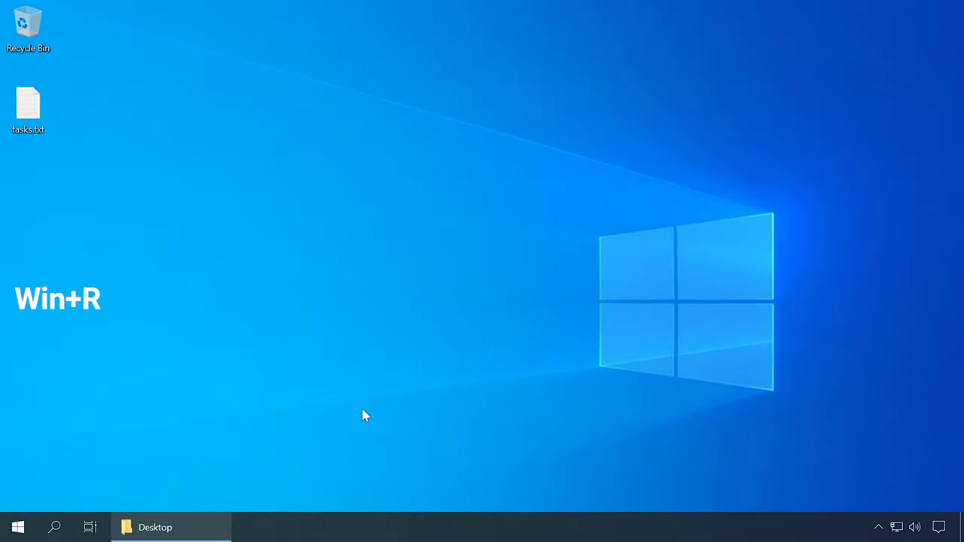
- Launch regedit and select the Desktop value in the User Shell Folders key
key("super+r")
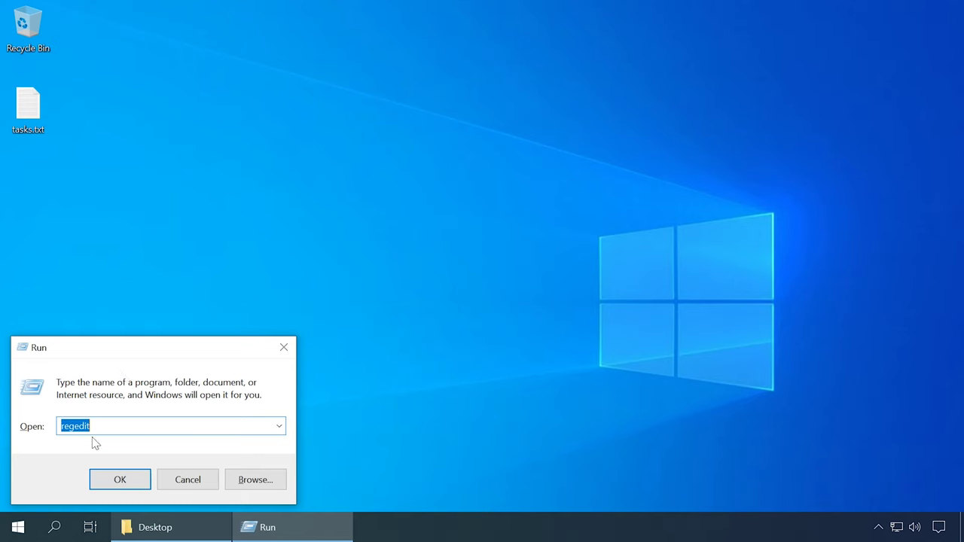
left_click(111, 477)
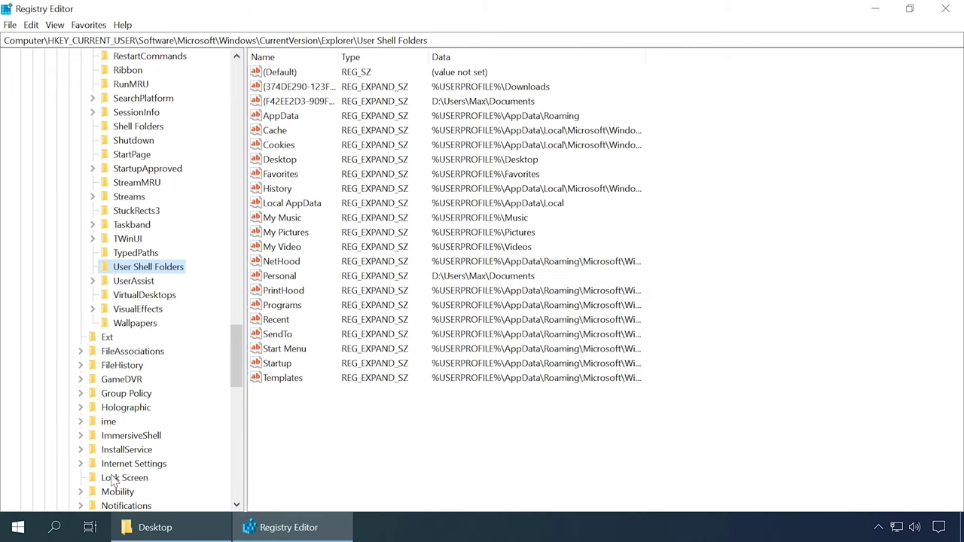
left_click_drag(4, 40, 484, 43)
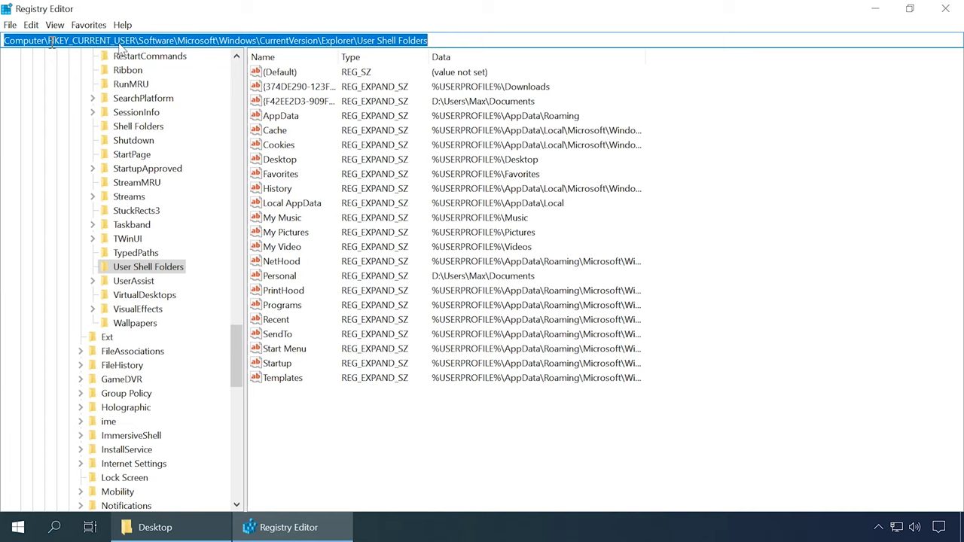
left_click(462, 37)
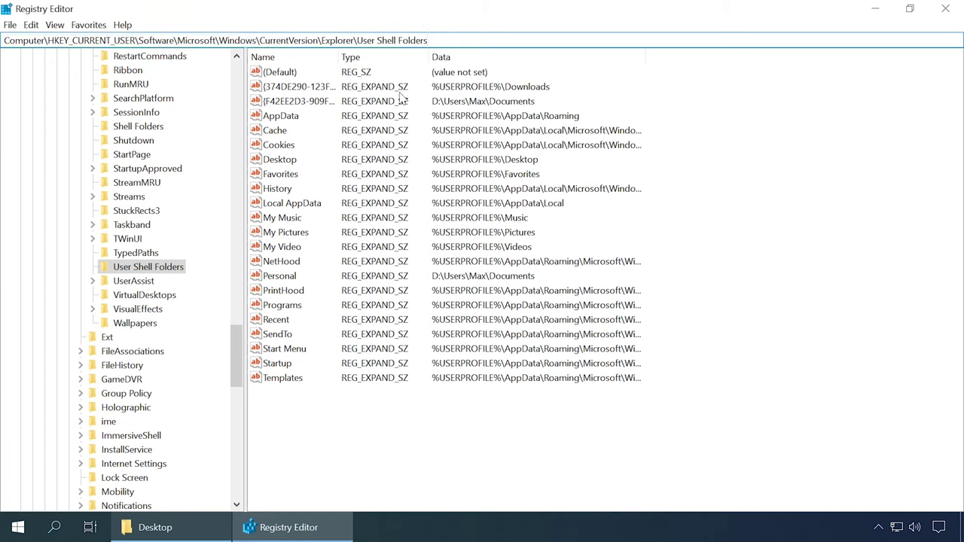
left_click(281, 160)
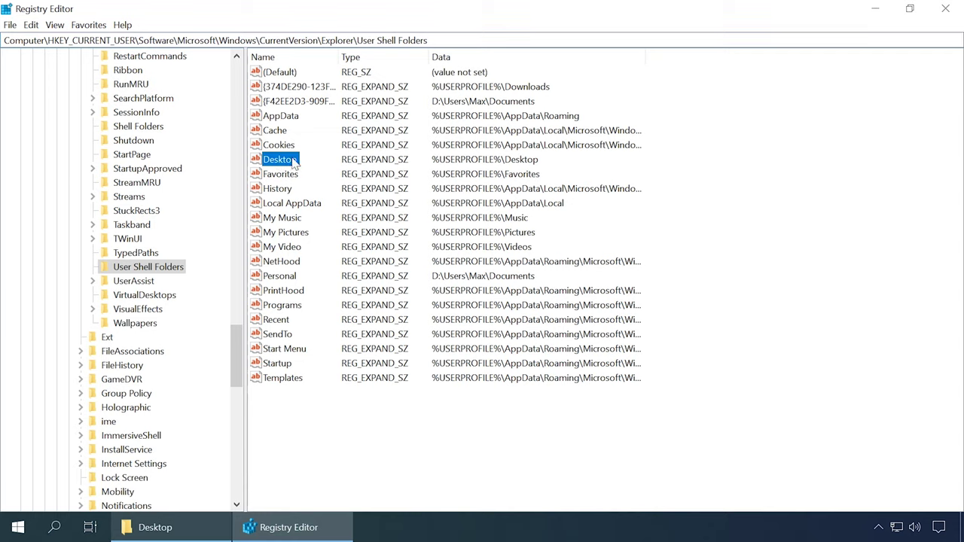
- Open the Desktop value's Edit String dialog, showing data %USERPROFILE%\Desktop
right_click(293, 164)
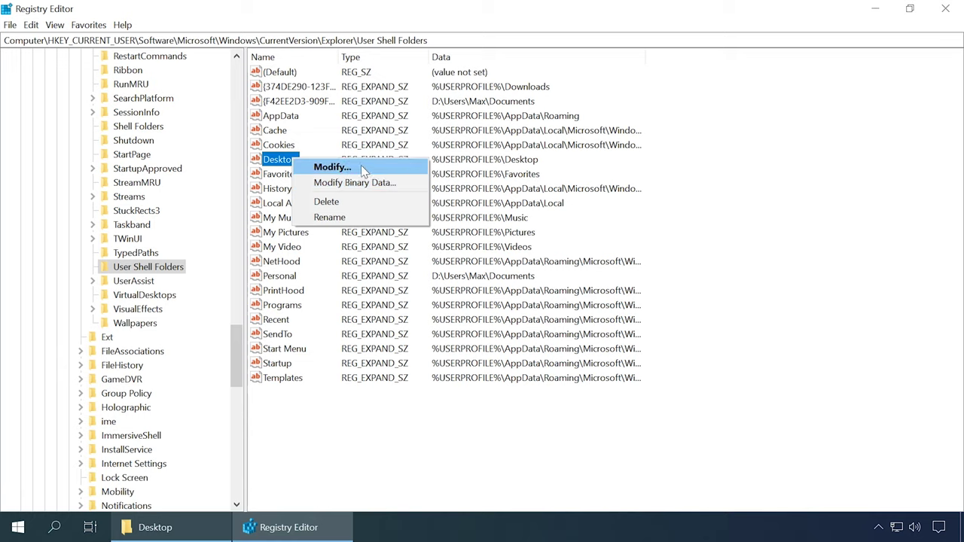
left_click(364, 167)
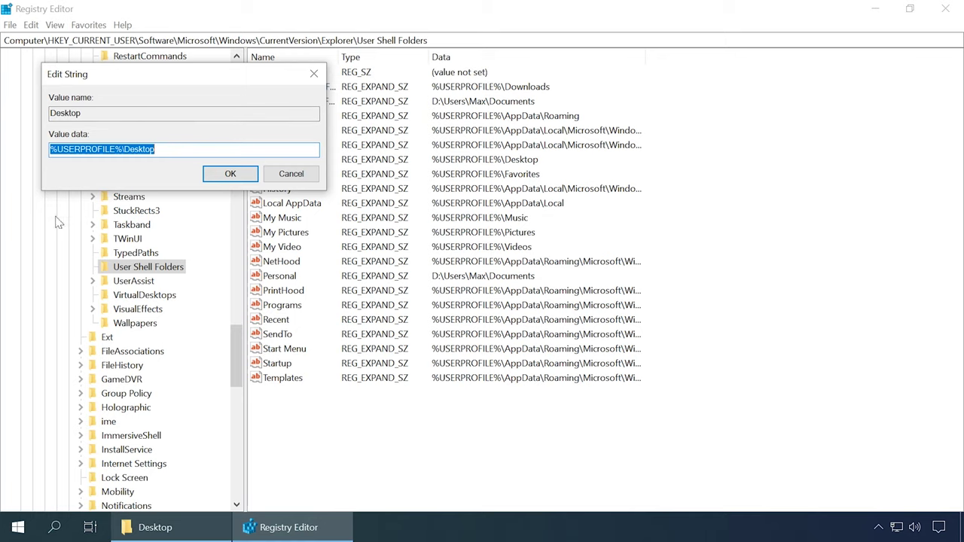
- Copy the path D:\Users\Max\Desktop from the Desktop window's address bar, then minimize it
left_click(176, 531)
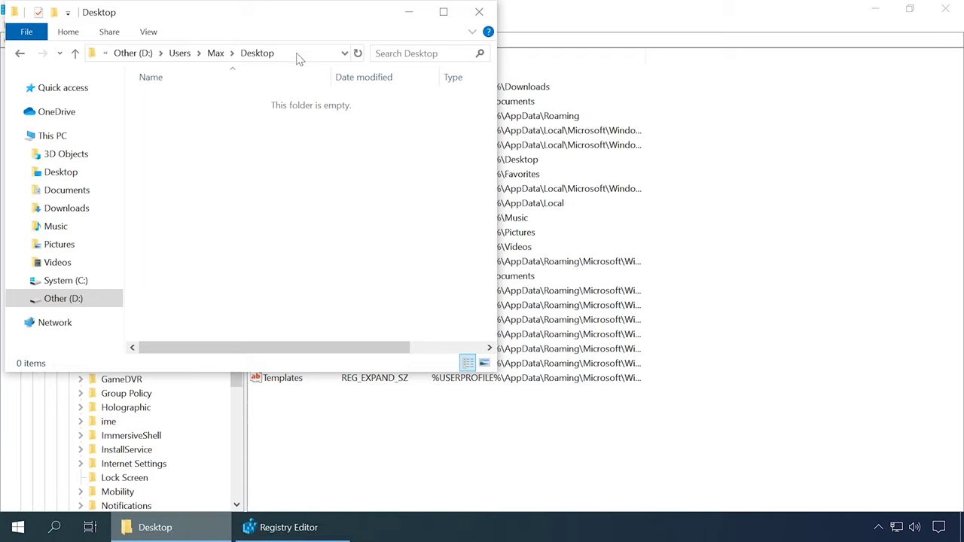
left_click(298, 56)
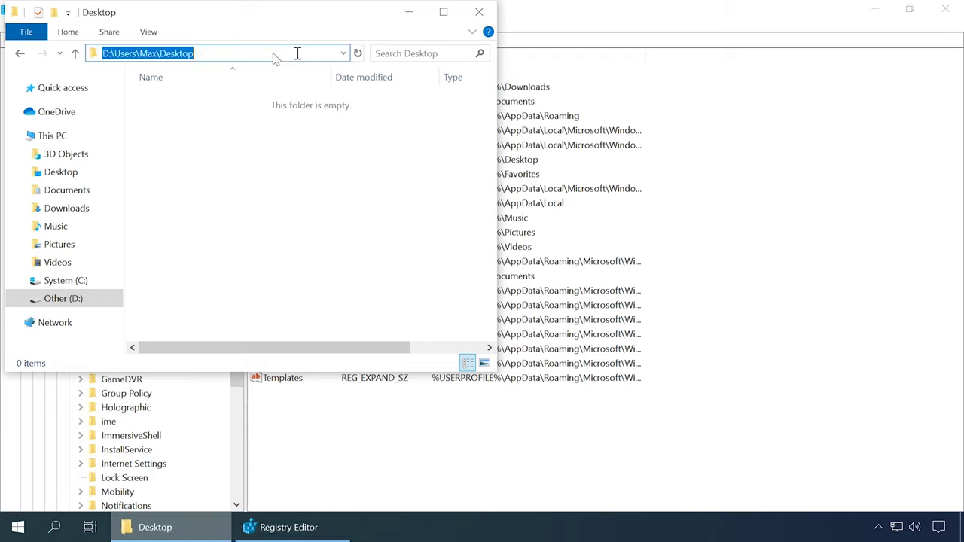
right_click(166, 54)
left_click(206, 94)
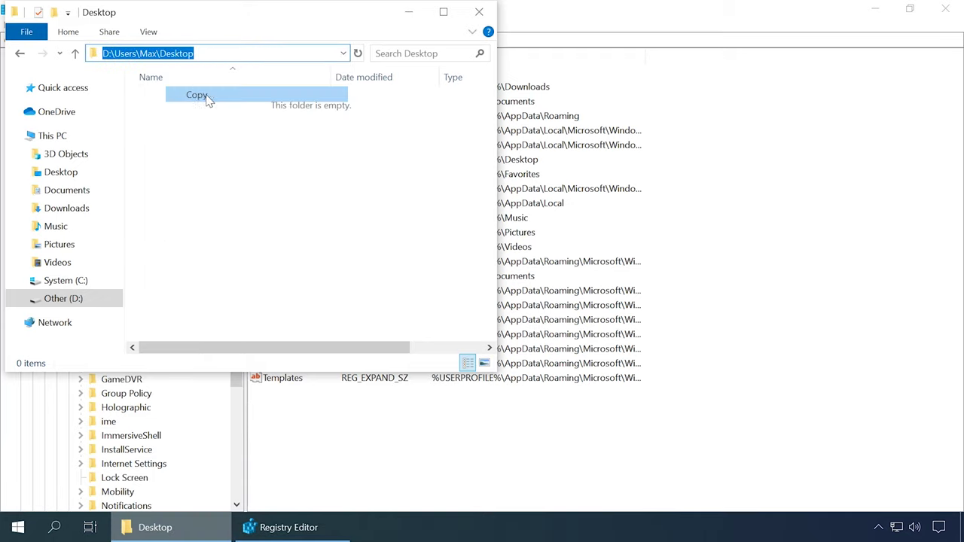
left_click(409, 12)
- Paste D:\Users\Max\Desktop as the Desktop value data and confirm it
right_click(148, 154)
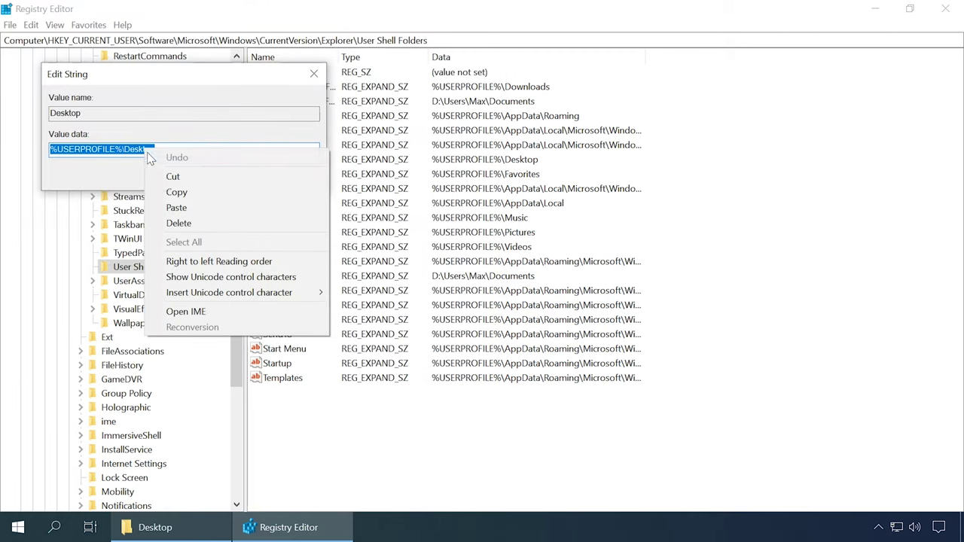
left_click(188, 208)
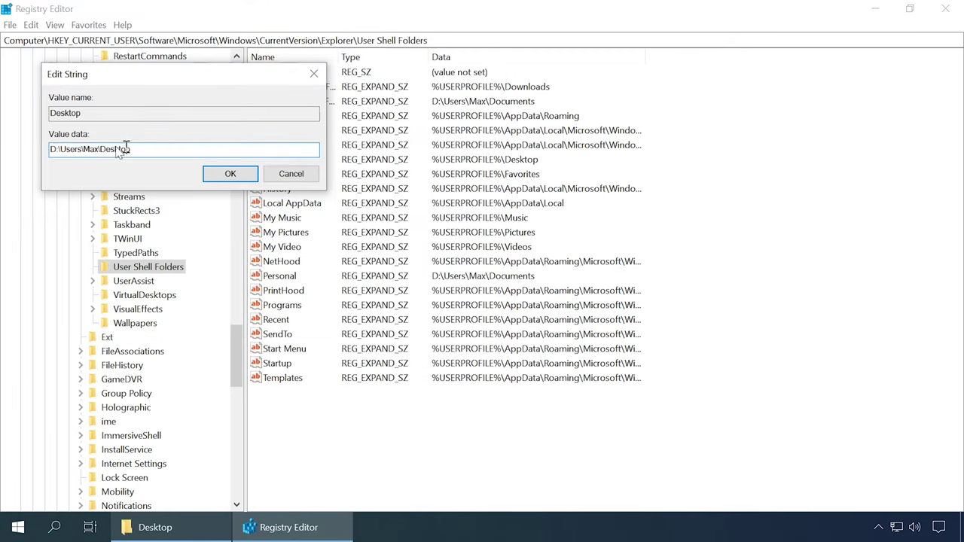
left_click(229, 174)
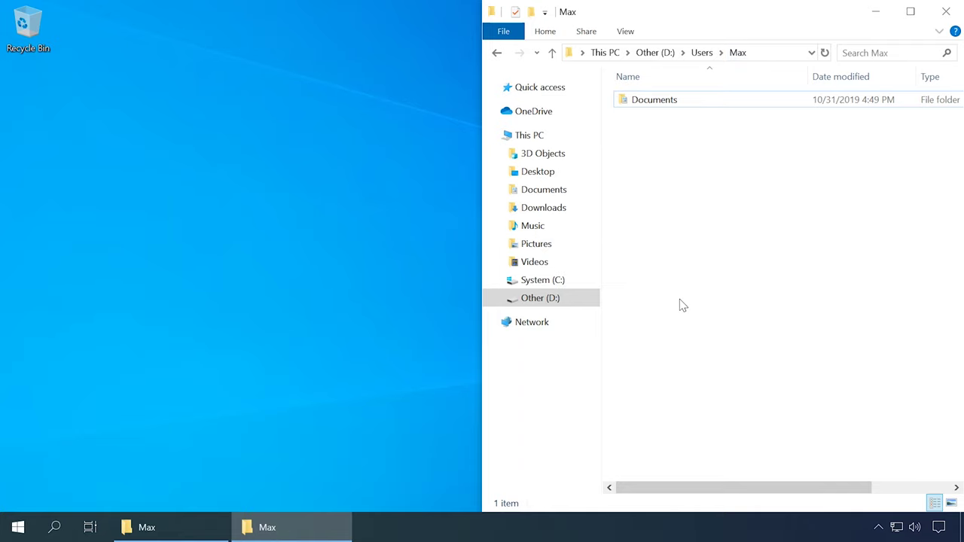
- Move the Downloads folder from C:\Users\Max into the D:\Users\Max window
left_click(172, 530)
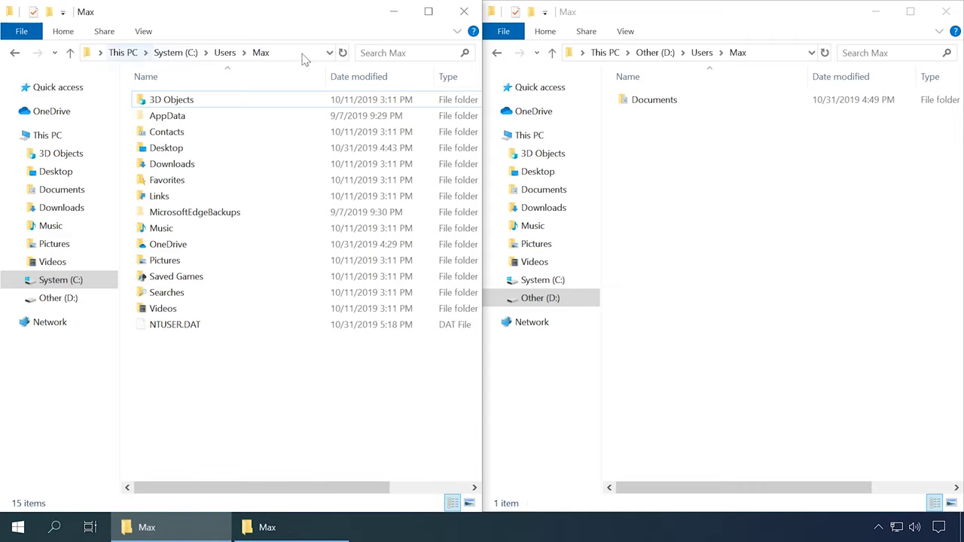
left_click(170, 165)
left_click_drag(170, 166, 722, 175)
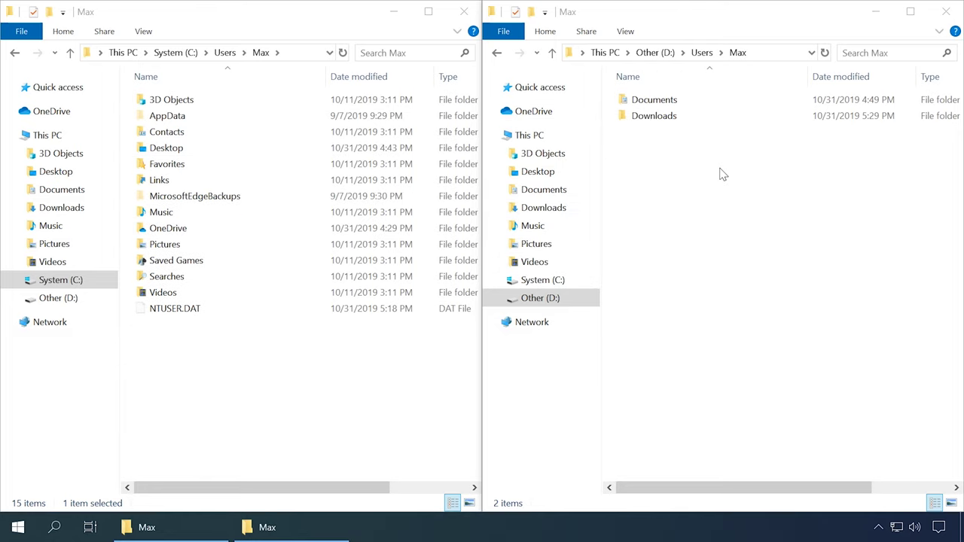
- Move the Music, OneDrive and Pictures folders into D:\Users\Max as well
left_click(721, 174)
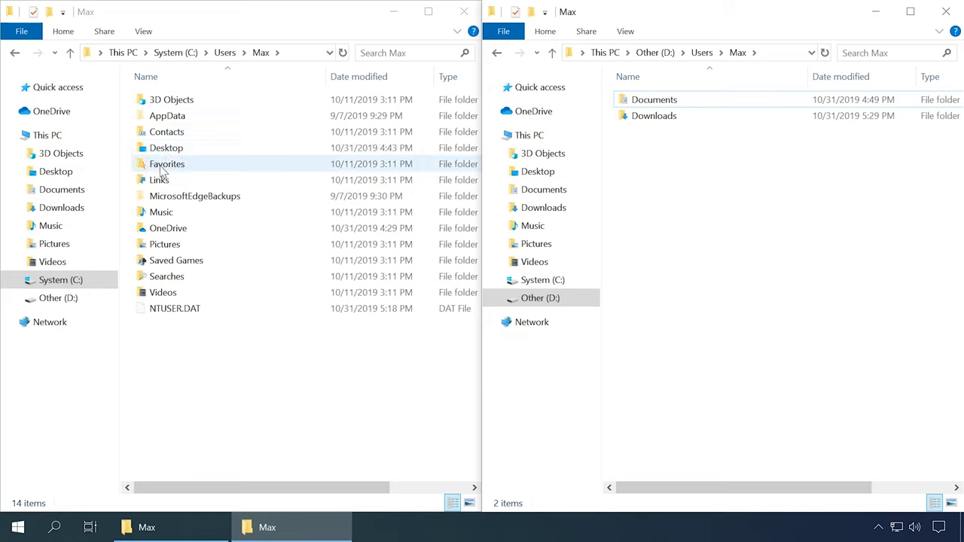
left_click(162, 211)
left_click(164, 244, "ctrl")
left_click(166, 228, "ctrl")
left_click_drag(166, 228, 765, 243)
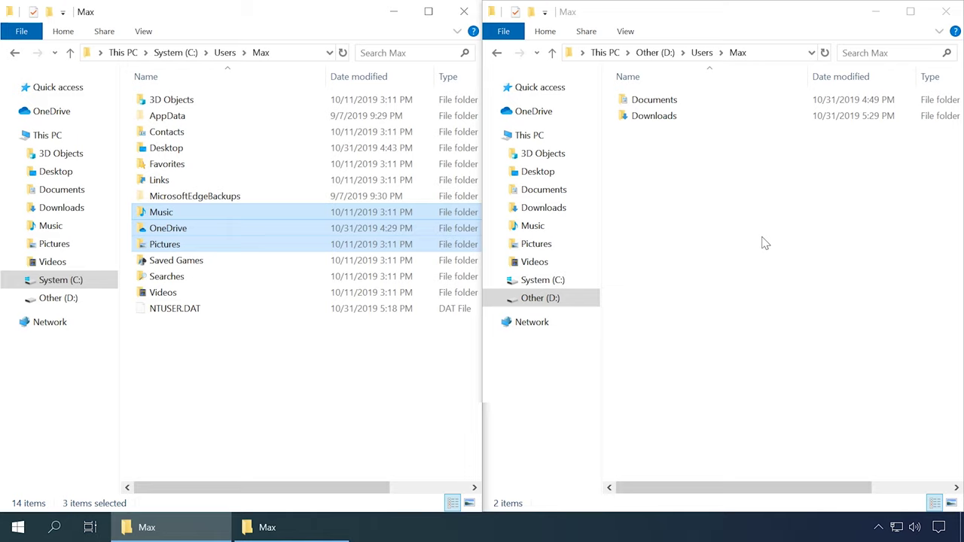